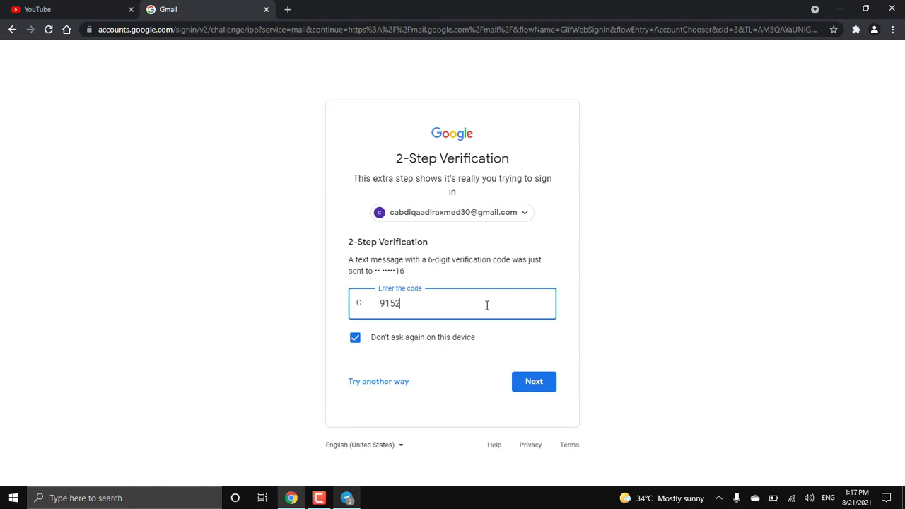
# Step: Enter and submit the 6-digit 2-Step Verification code for the Gmail sign-in
pyautogui.write('5')
pyautogui.press('Return')
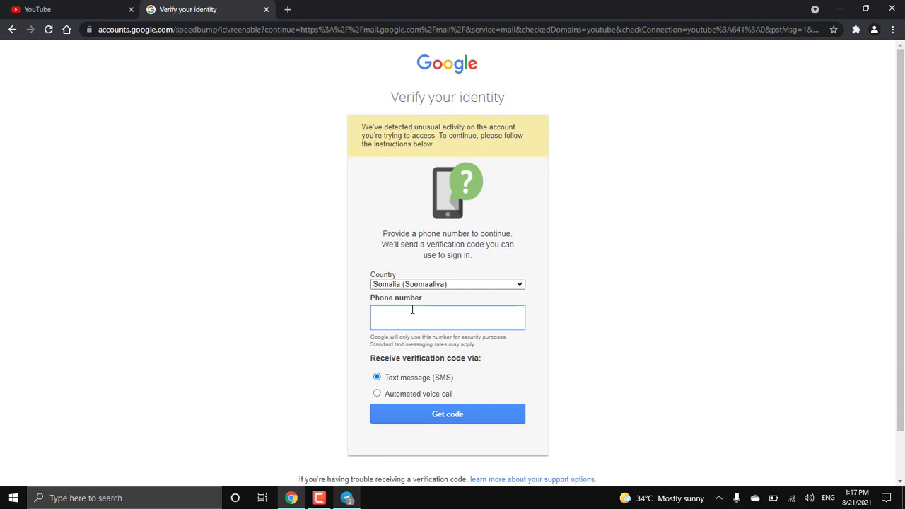
# Step: Verify the account with the phone number and the texted SMS code
pyautogui.press('Return')
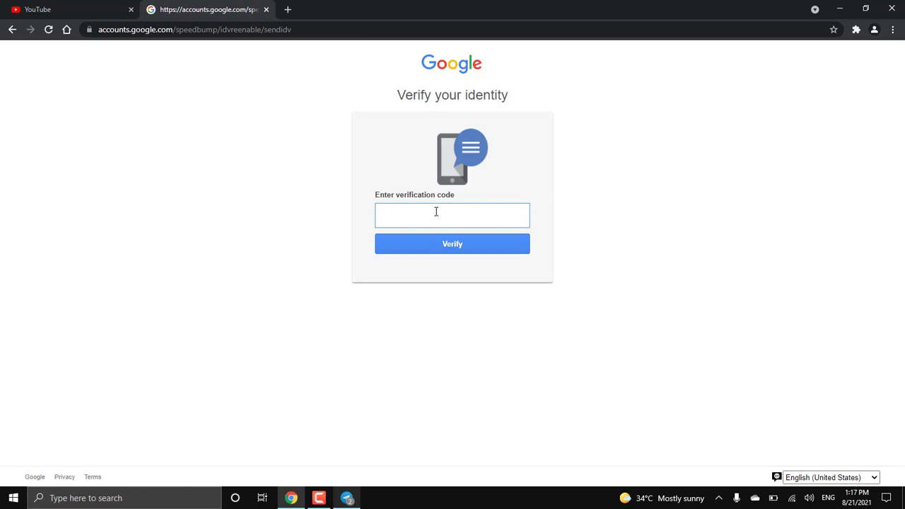
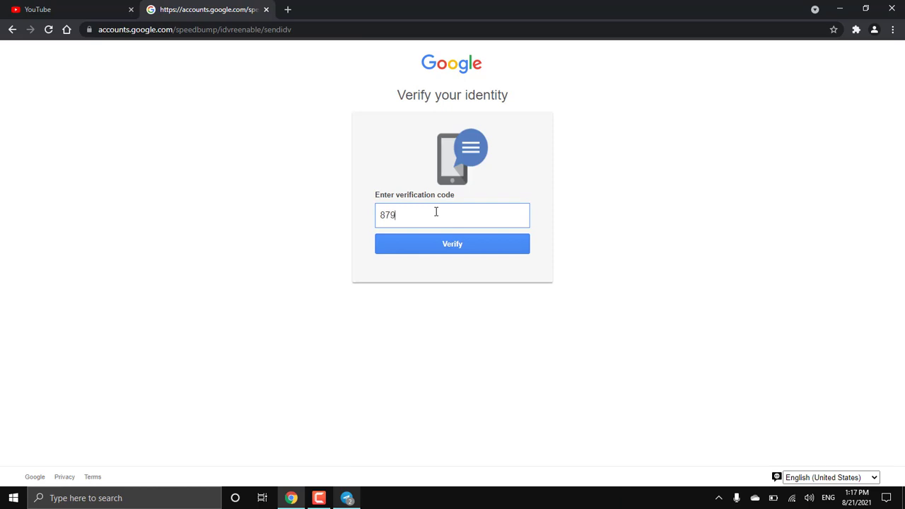
pyautogui.press('Return')
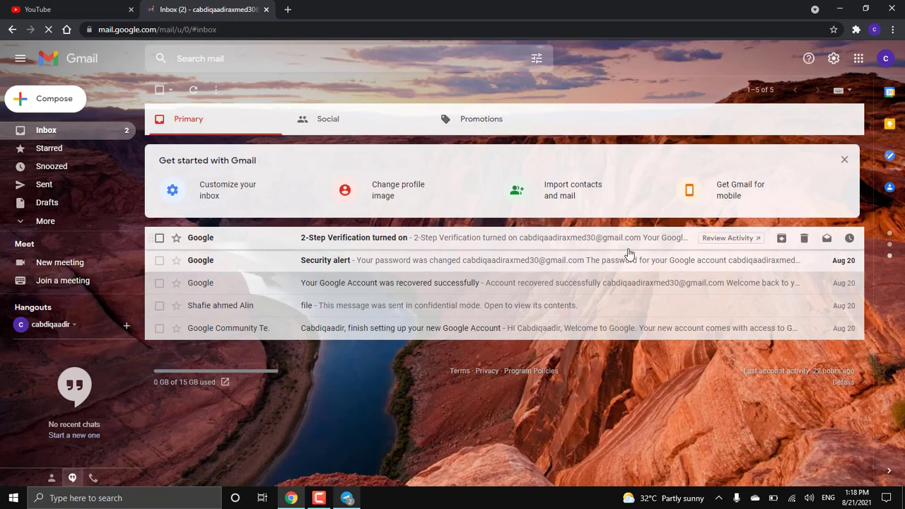
# Step: Check the signed-in Gmail account in the profile panel, then switch to the YouTube tab
pyautogui.click(885, 58)
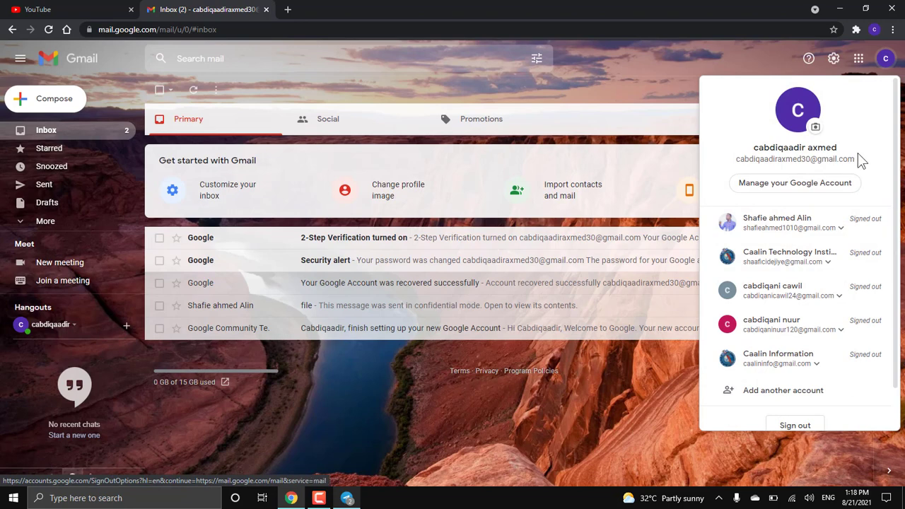
pyautogui.click(887, 57)
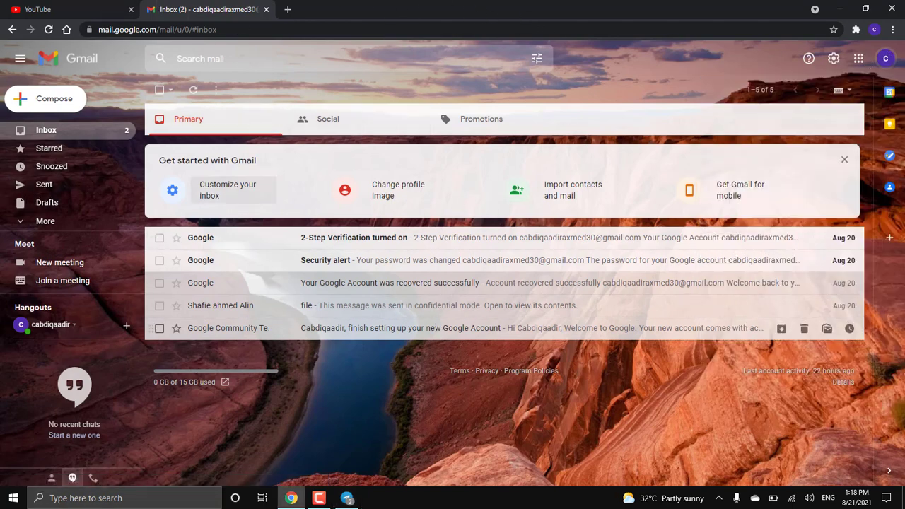
pyautogui.click(10, 9)
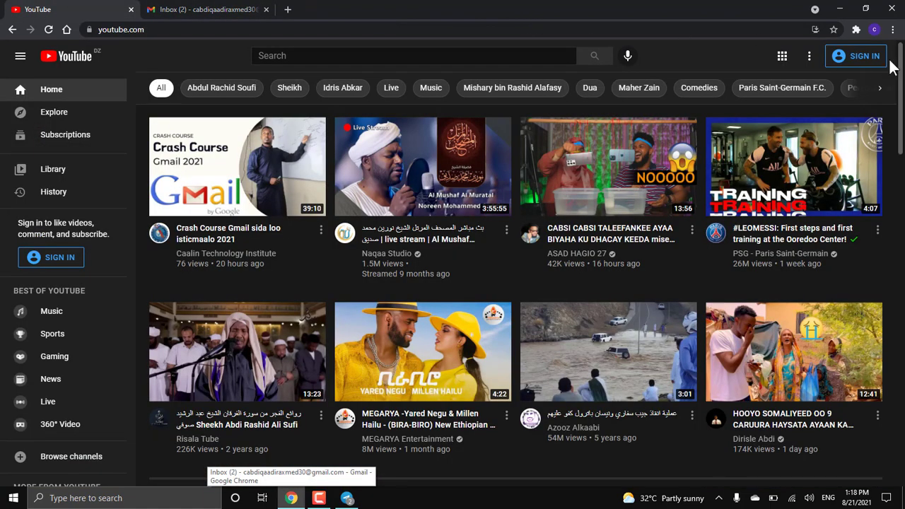
# Step: Sign in to YouTube and bring up the profile account menu
pyautogui.click(855, 57)
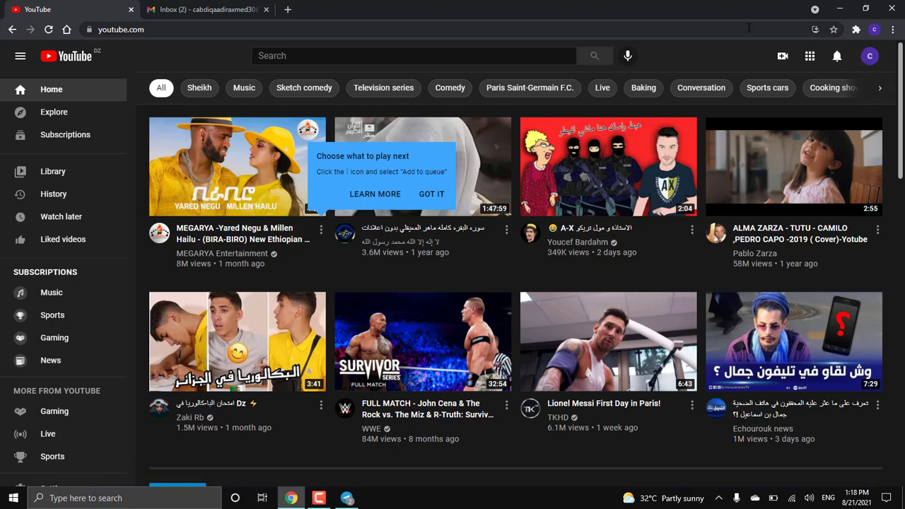
pyautogui.click(870, 58)
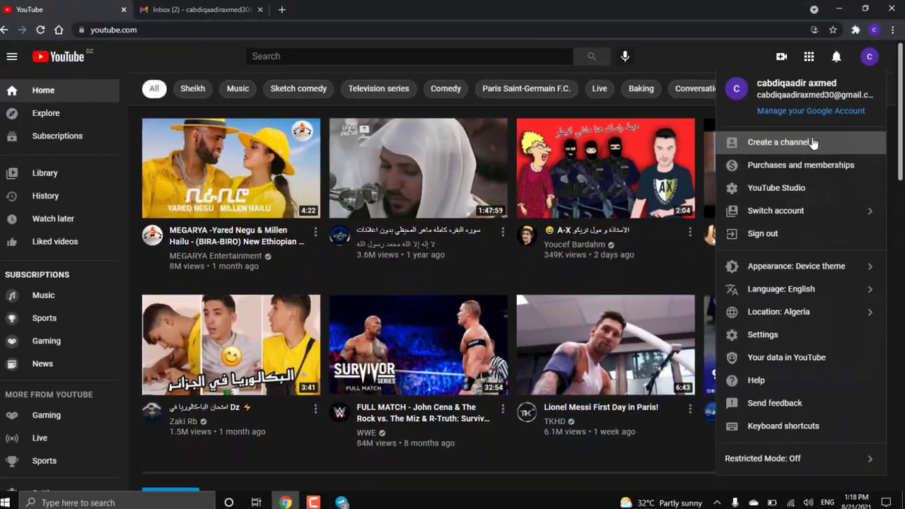
# Step: Create a channel, replacing the prefilled name with 'Ducaqabe Channel'
pyautogui.click(756, 237)
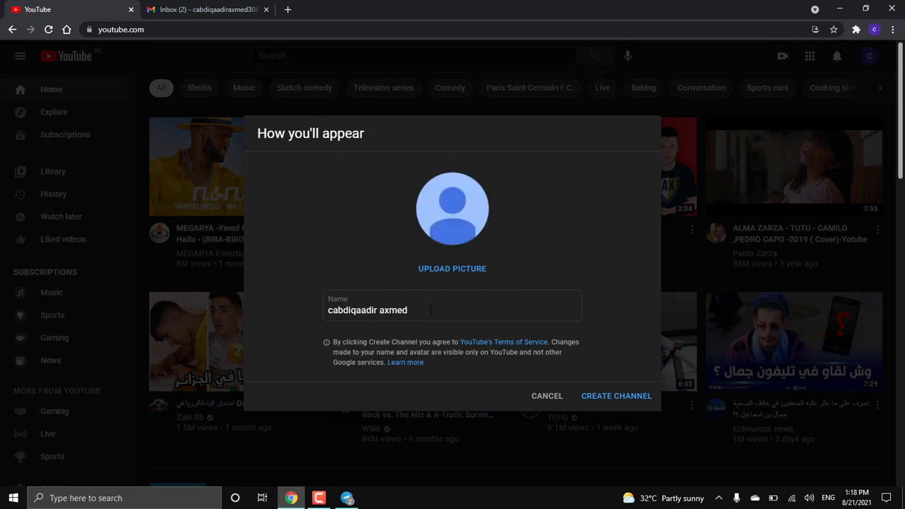
pyautogui.moveTo(430, 309); pyautogui.dragTo(314, 314)
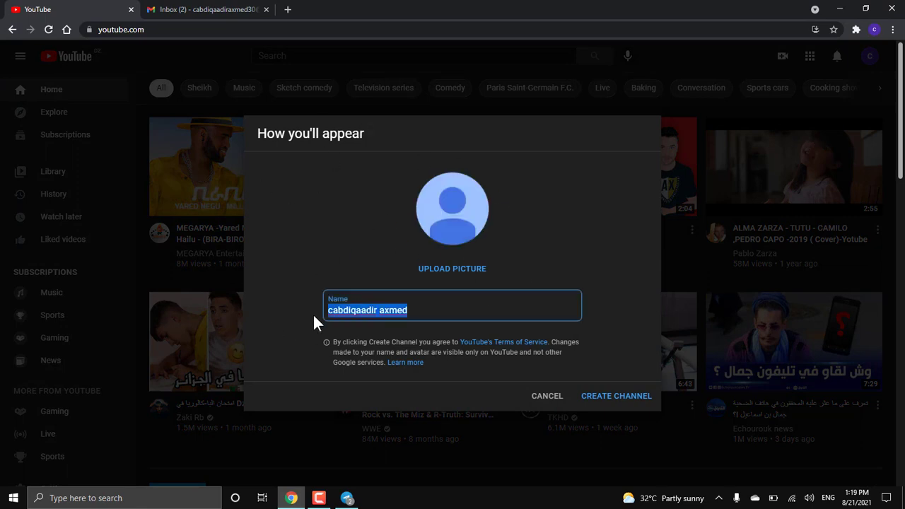
pyautogui.write('Ducaqab')
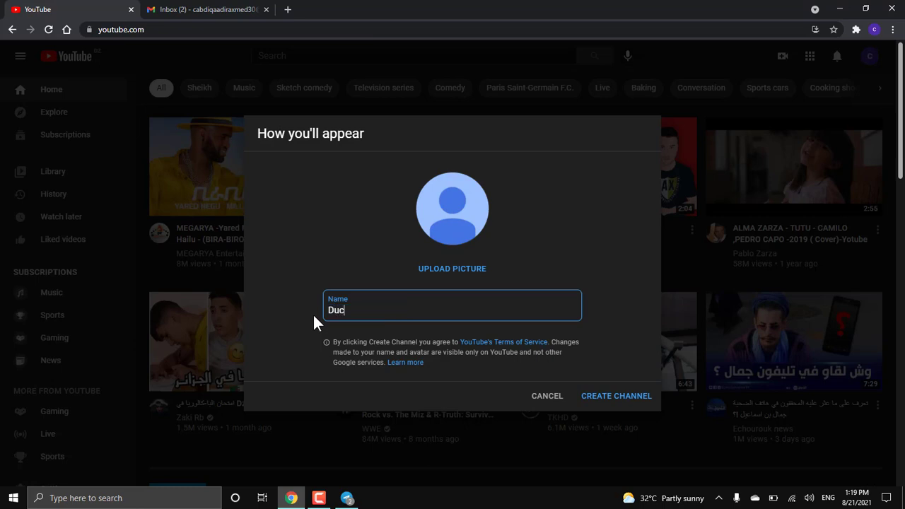
pyautogui.write('e Chnn')
pyautogui.press('BackSpace')
pyautogui.press('BackSpace')
pyautogui.write('annel')
pyautogui.click(613, 398)
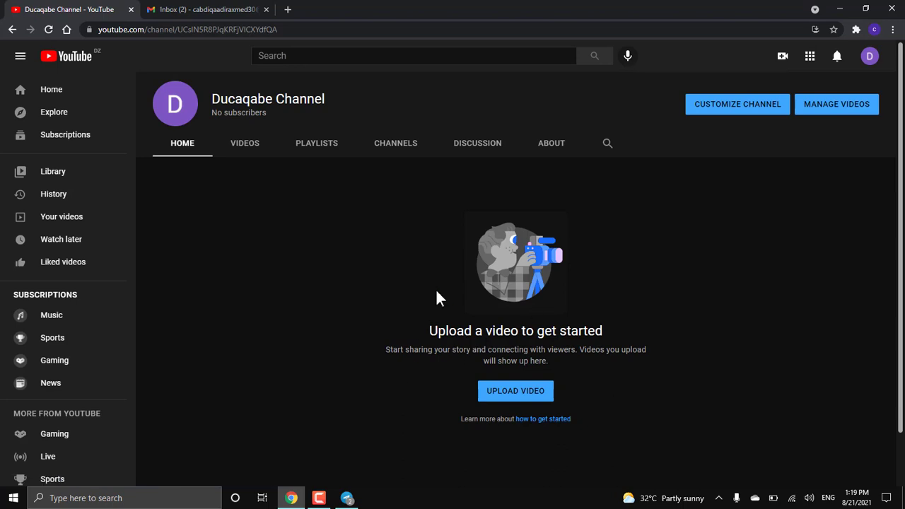
# Step: Browse the channel's Videos, Playlists, Channels, Discussion, About and Home tabs
pyautogui.click(241, 150)
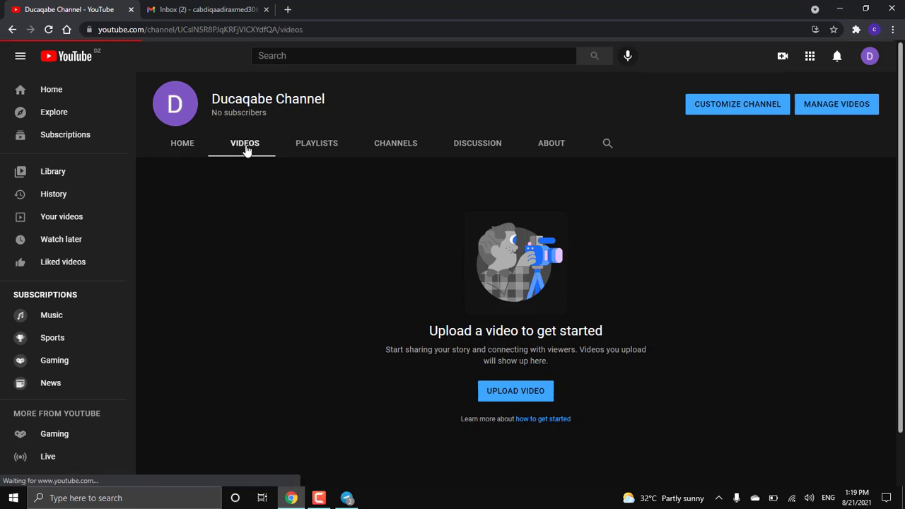
pyautogui.click(333, 144)
pyautogui.click(411, 145)
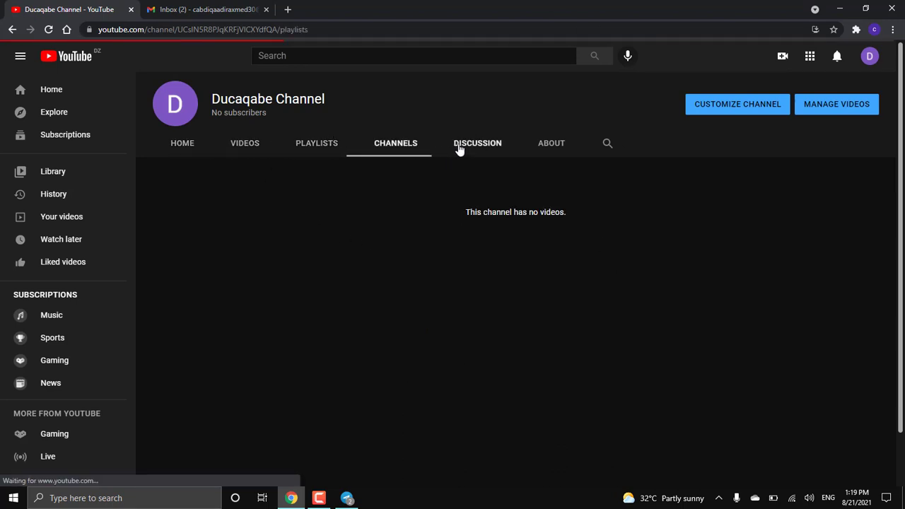
pyautogui.click(478, 144)
pyautogui.click(550, 146)
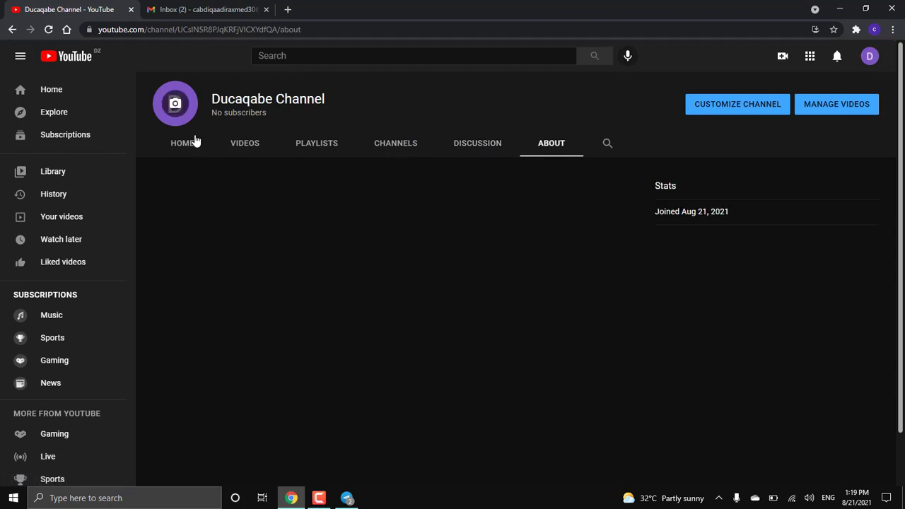
pyautogui.click(196, 143)
# Step: Check the 'Joined Aug 21, 2021' date on About, then return to the empty Videos page
pyautogui.click(550, 144)
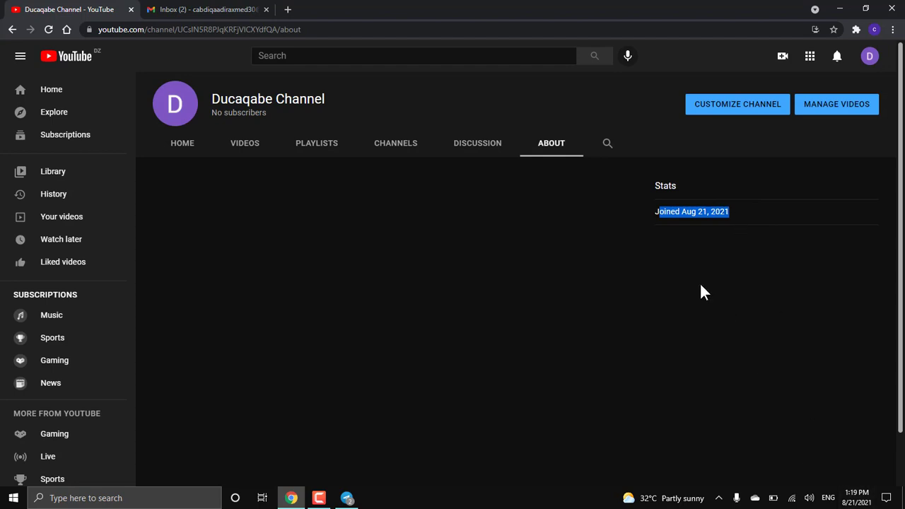
pyautogui.click(672, 213)
pyautogui.moveTo(654, 212); pyautogui.dragTo(754, 207)
pyautogui.click(750, 212)
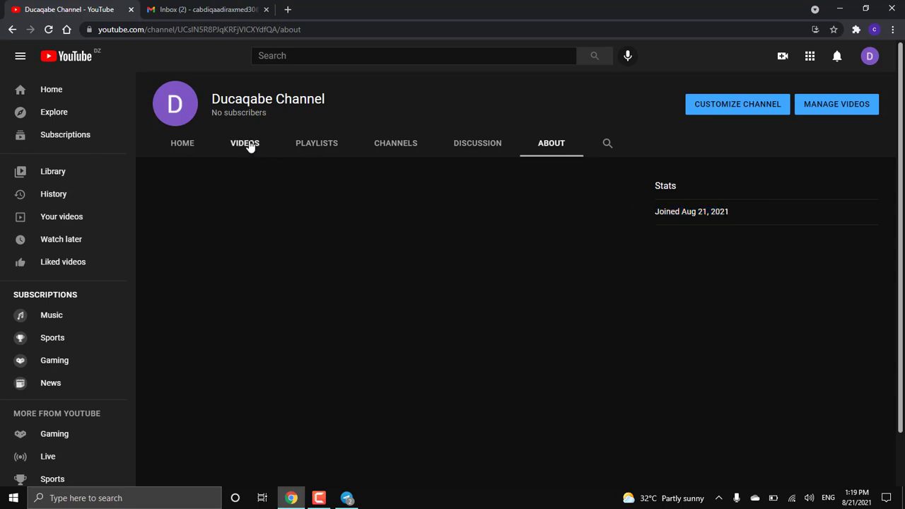
pyautogui.click(221, 144)
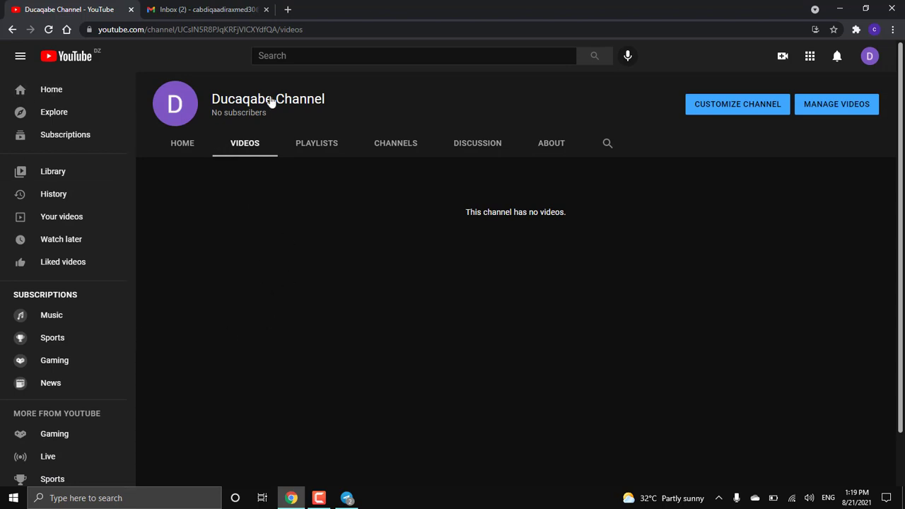
pyautogui.moveTo(212, 99); pyautogui.dragTo(336, 106)
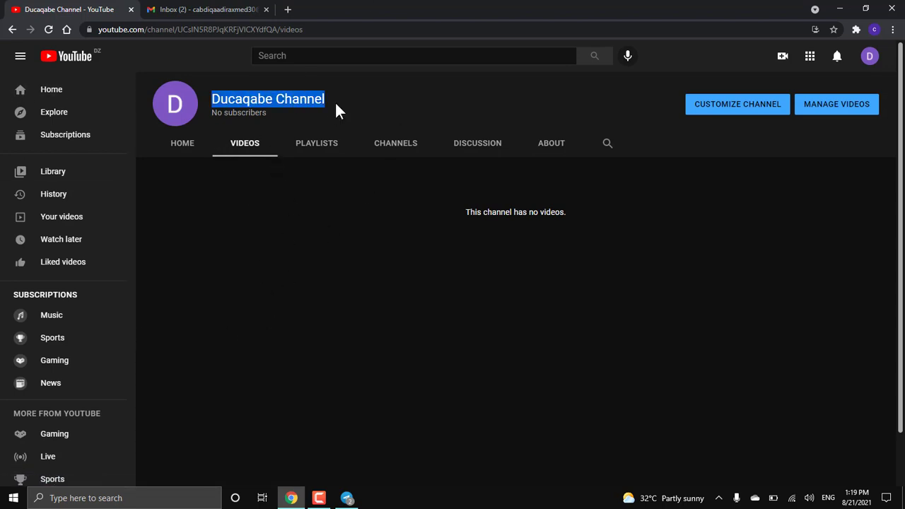
pyautogui.click(336, 106)
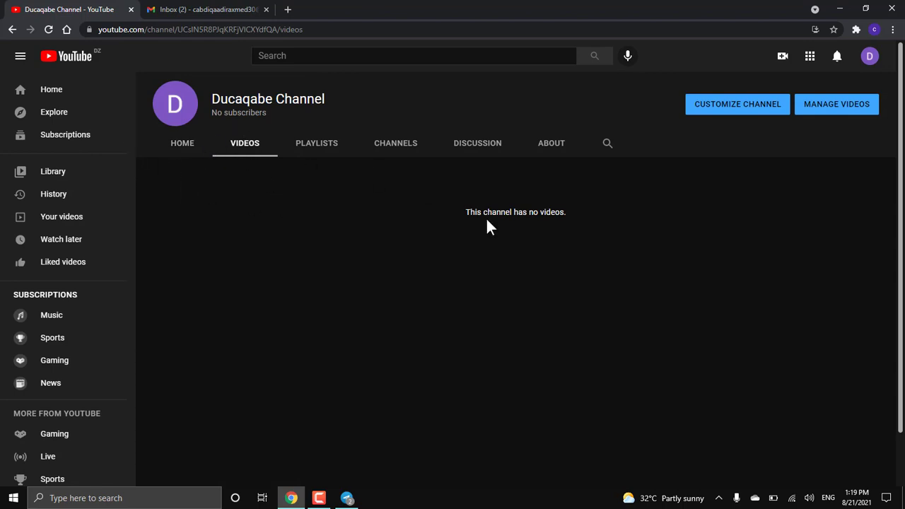
# Step: Start a new video upload from Create > Upload video, dismissing the Studio welcome card
pyautogui.click(783, 57)
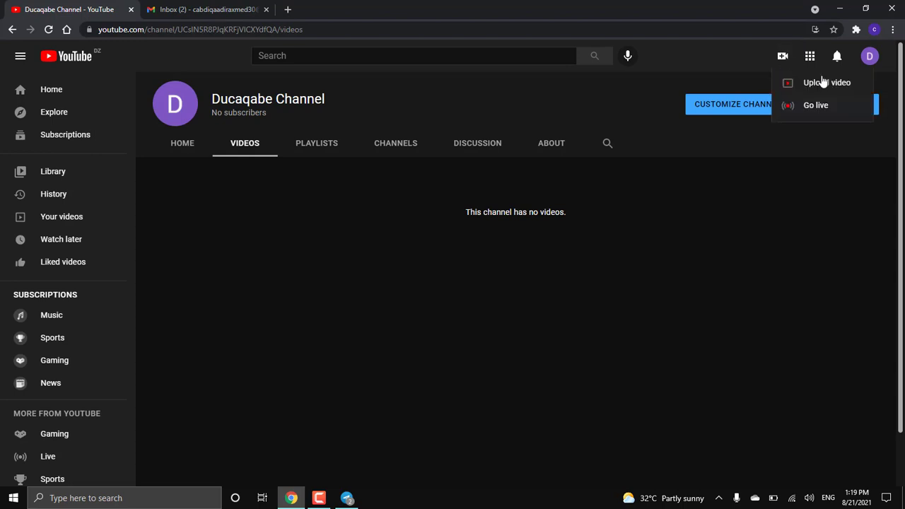
pyautogui.click(824, 82)
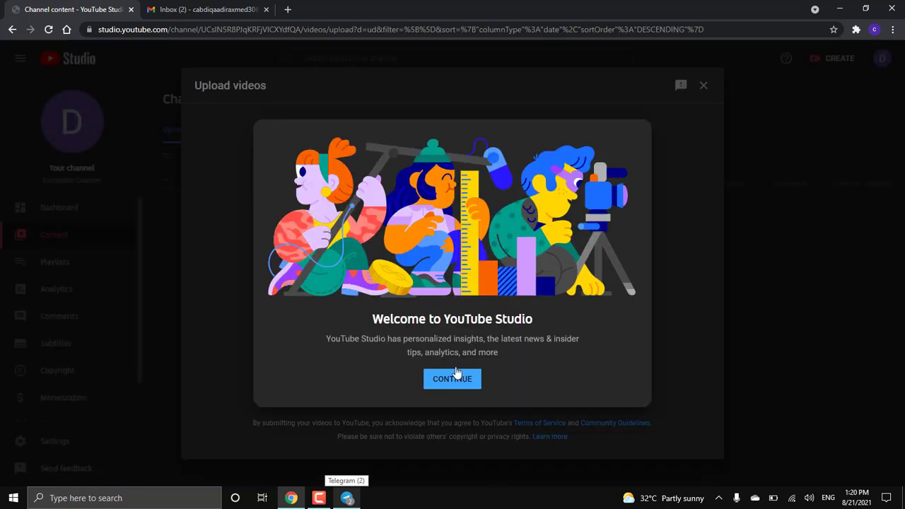
pyautogui.click(447, 382)
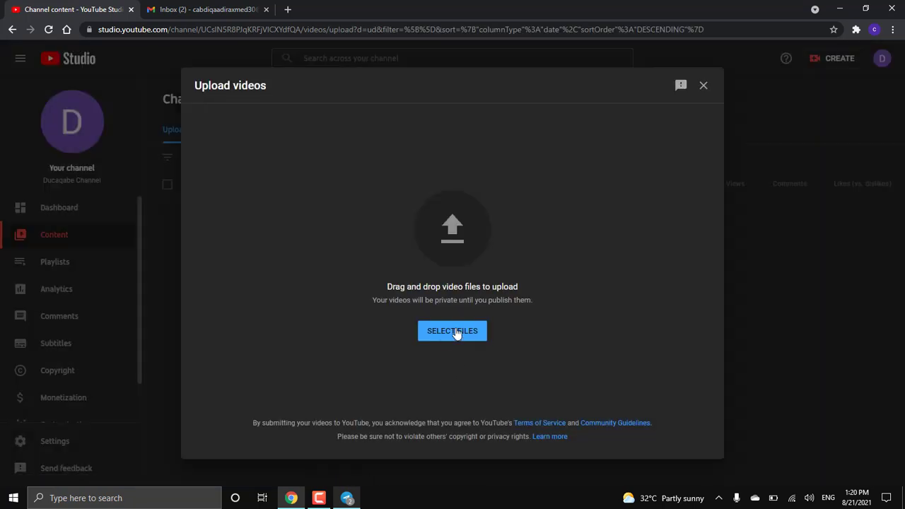
# Step: Select 'caalin technology institute diploma.mp4' from its diploma folder to upload
pyautogui.click(457, 332)
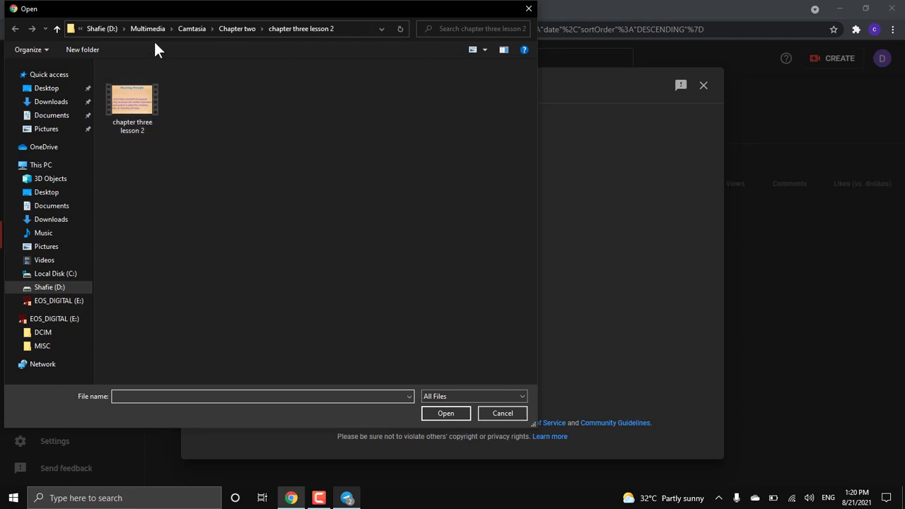
pyautogui.click(132, 28)
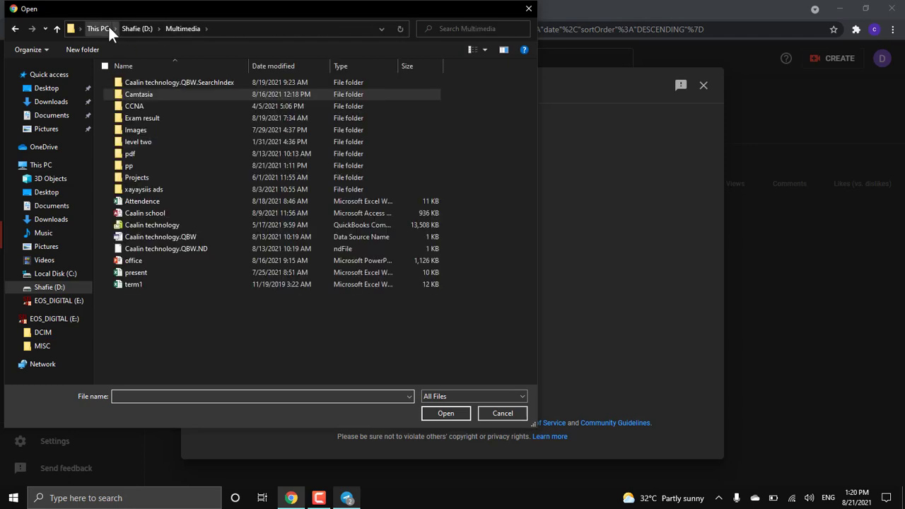
pyautogui.doubleClick(149, 85)
pyautogui.doubleClick(148, 86)
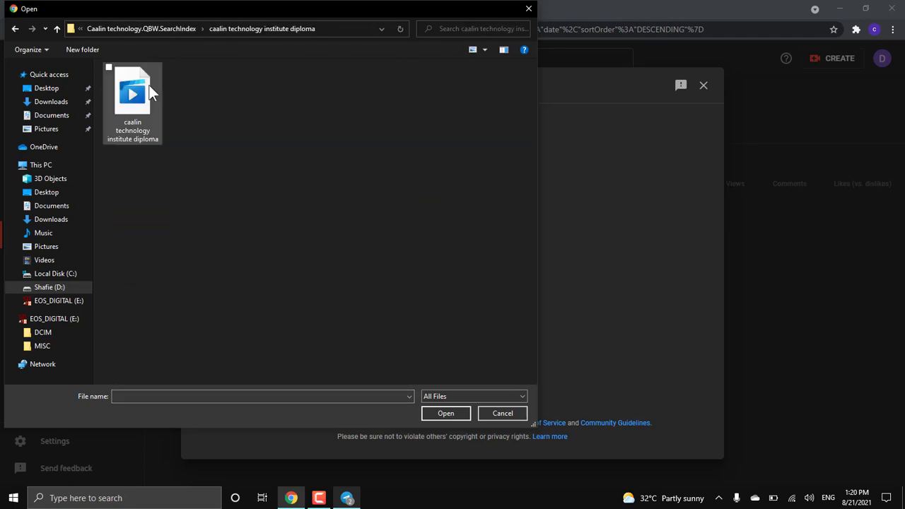
pyautogui.click(145, 92)
pyautogui.doubleClick(145, 92)
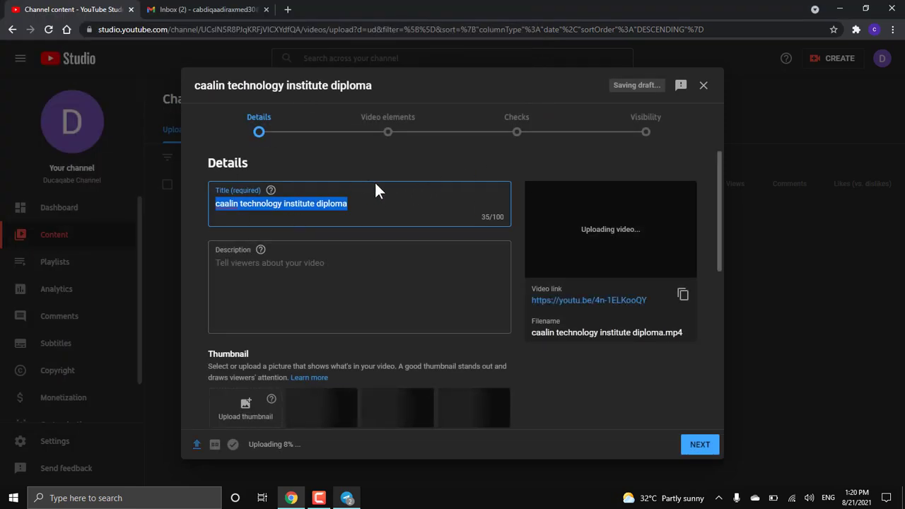
# Step: Type the description 'caalin Technology waxa uu bilaabay Course Diploma oo soconaysa 5 bilaad'
pyautogui.click(360, 204)
pyautogui.moveTo(360, 204); pyautogui.dragTo(154, 178)
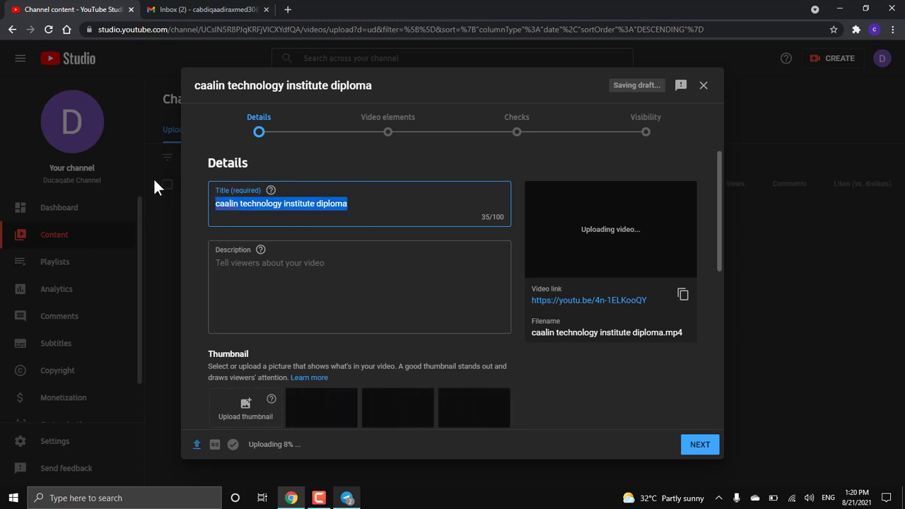
pyautogui.click(276, 297)
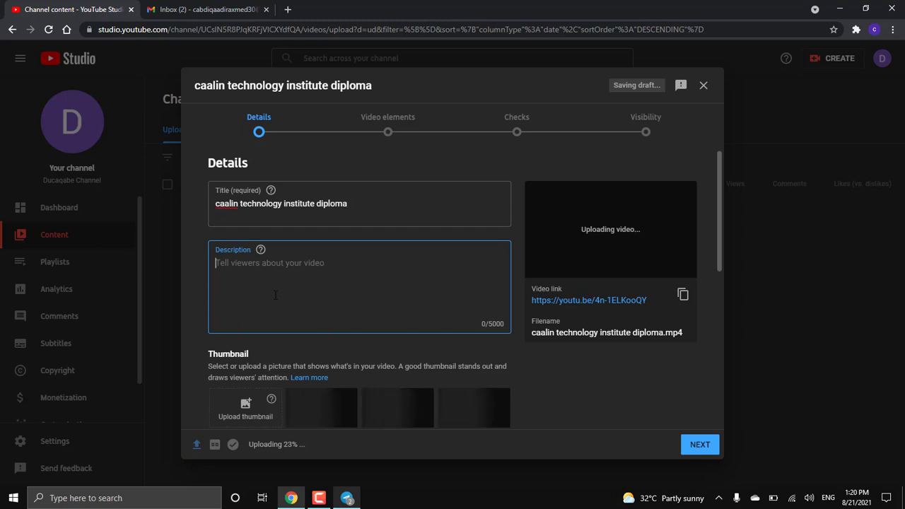
pyautogui.write('waxa')
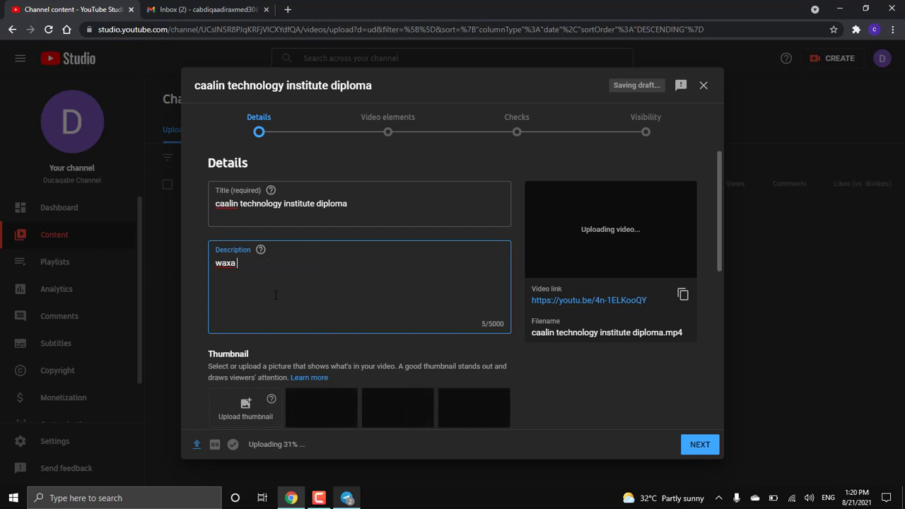
pyautogui.press('BackSpace')
pyautogui.press('BackSpace')
pyautogui.press('BackSpace')
pyautogui.write('caalin Tec')
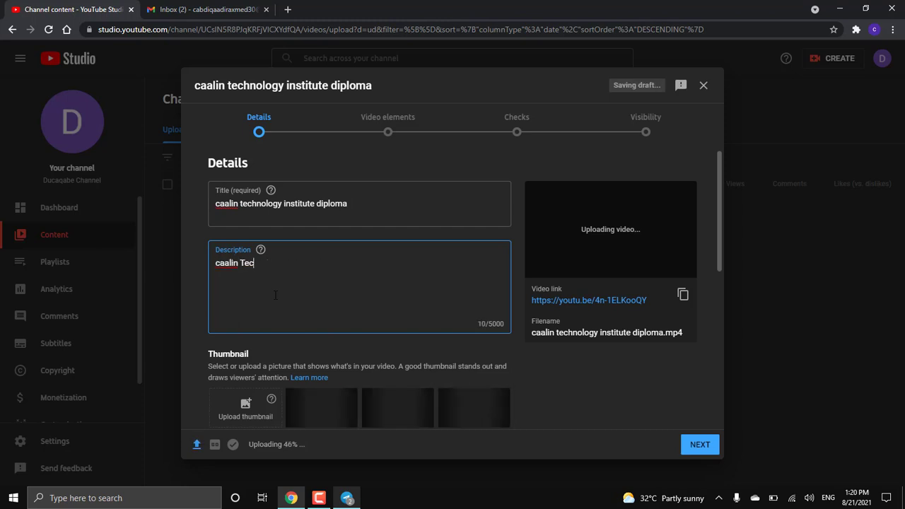
pyautogui.write('hnology waxa uu bilaa')
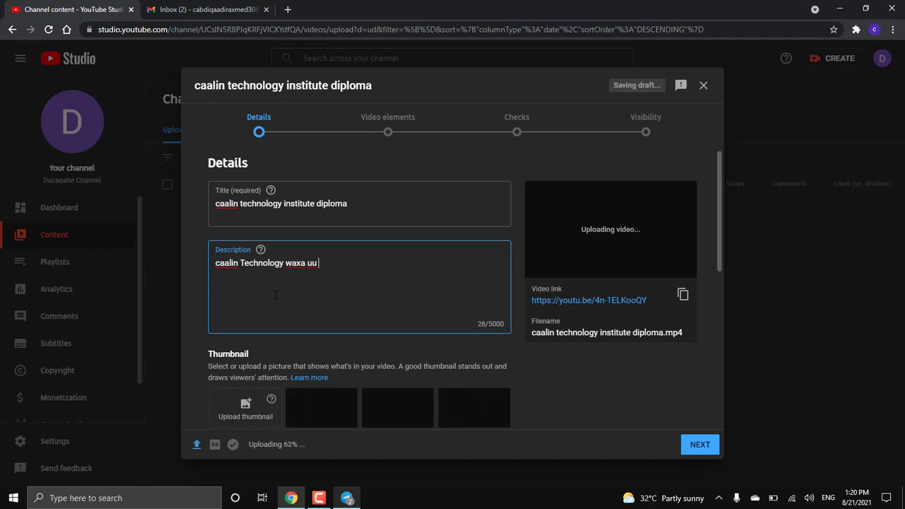
pyautogui.write('Course Diploma oo s')
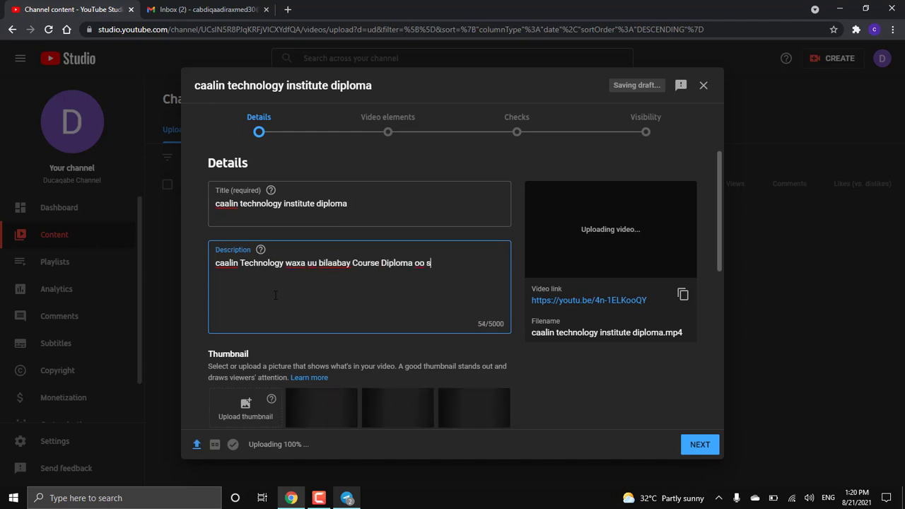
pyautogui.write('oconaysa 5 bilaad')
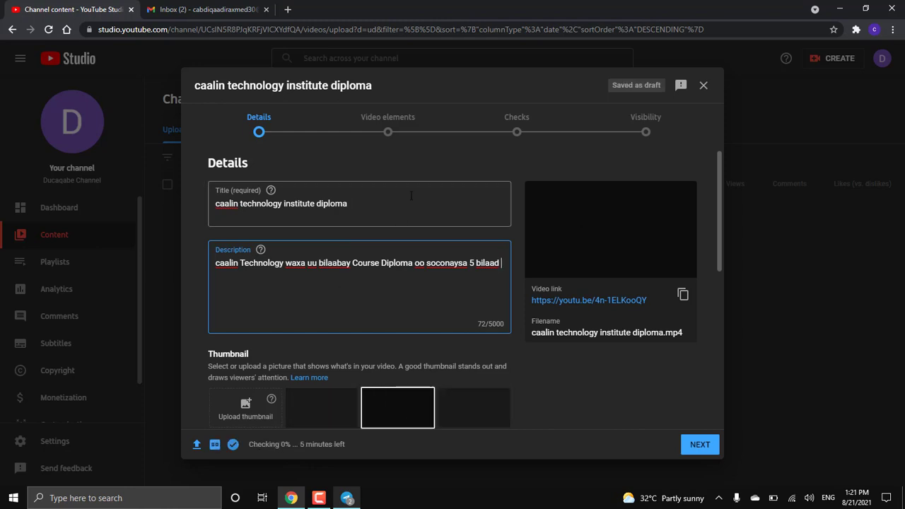
# Step: Review the title, description and Thumbnail section, then open a new browser tab
pyautogui.click(256, 128)
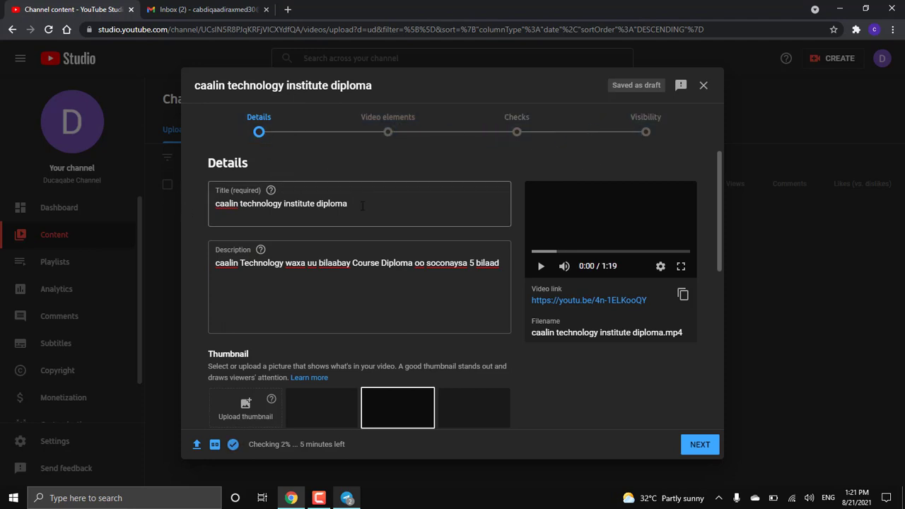
pyautogui.moveTo(347, 203); pyautogui.dragTo(181, 183)
pyautogui.moveTo(352, 263); pyautogui.dragTo(457, 191)
pyautogui.click(457, 183)
pyautogui.moveTo(722, 186); pyautogui.dragTo(722, 236)
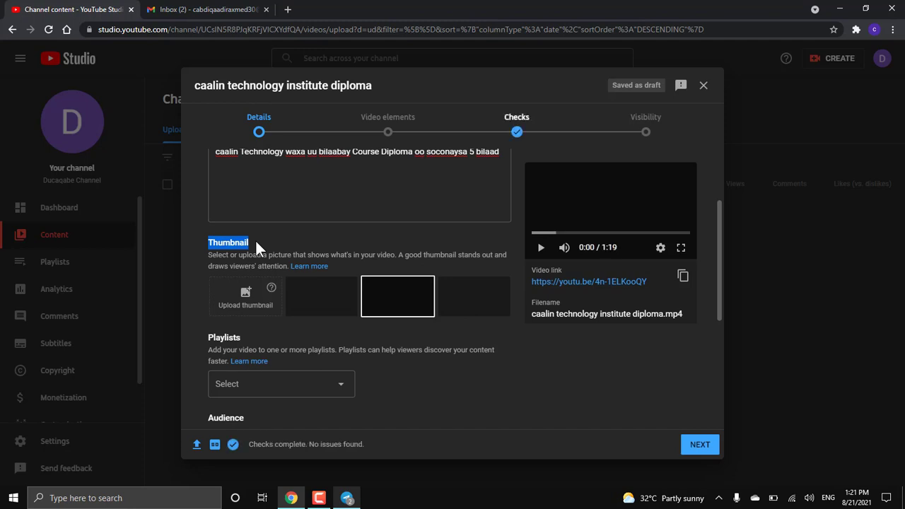
pyautogui.moveTo(719, 230); pyautogui.dragTo(720, 134)
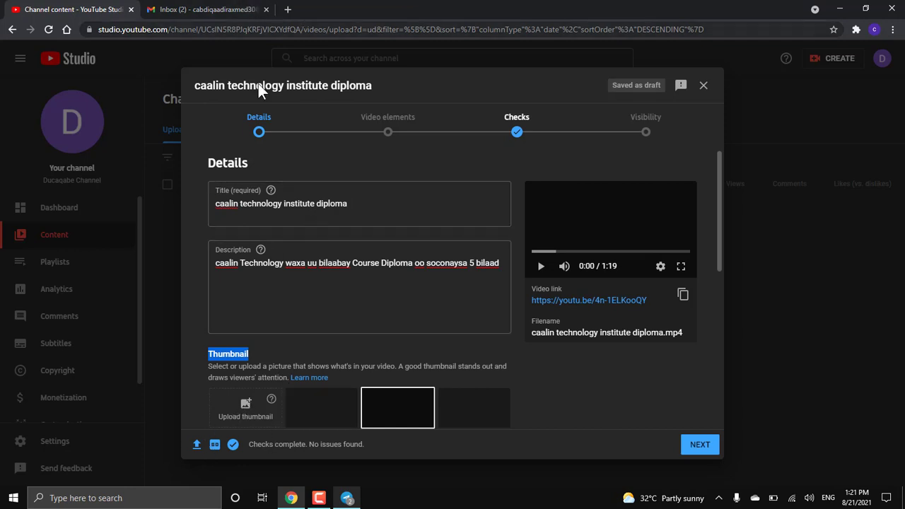
pyautogui.click(287, 9)
# Step: Go to canva.com in the new tab
pyautogui.write('canva.com')
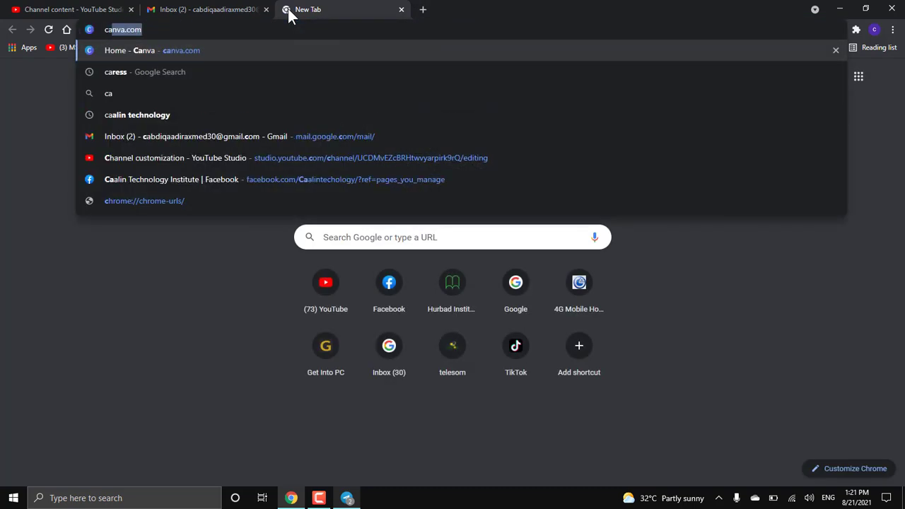
pyautogui.press('Return')
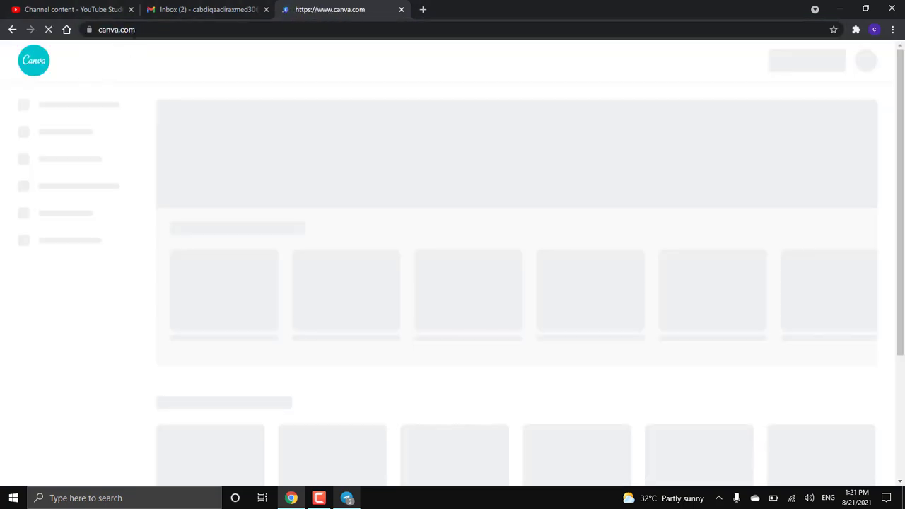
pyautogui.click(113, 29)
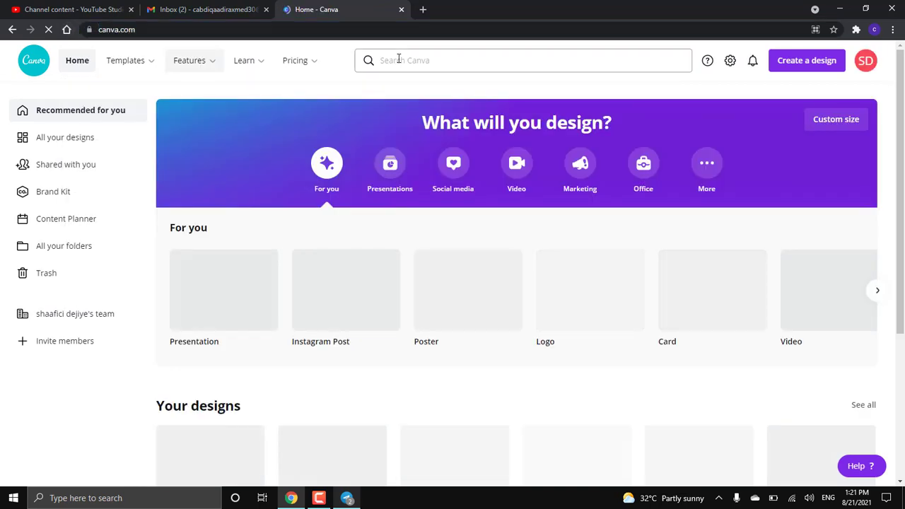
# Step: Search Canva designs for 'YouTube Thumbnail free'
pyautogui.click(399, 60)
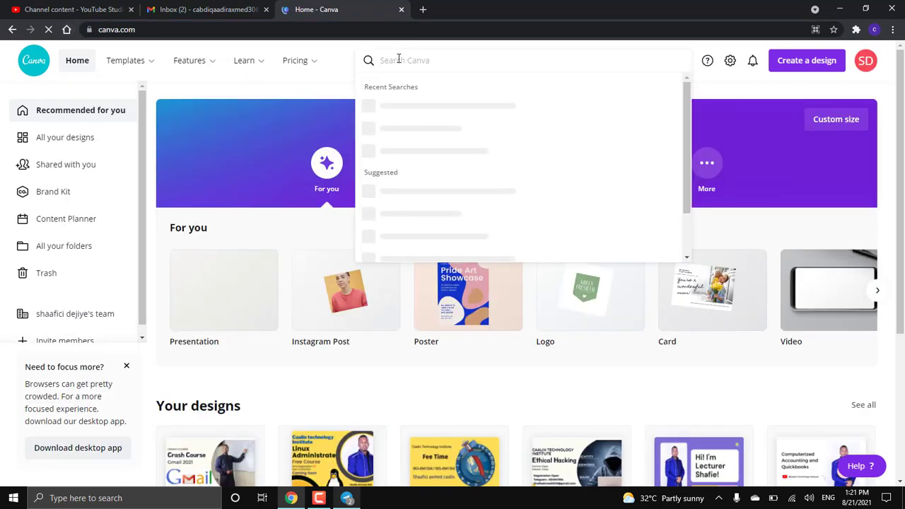
pyautogui.write('youtube')
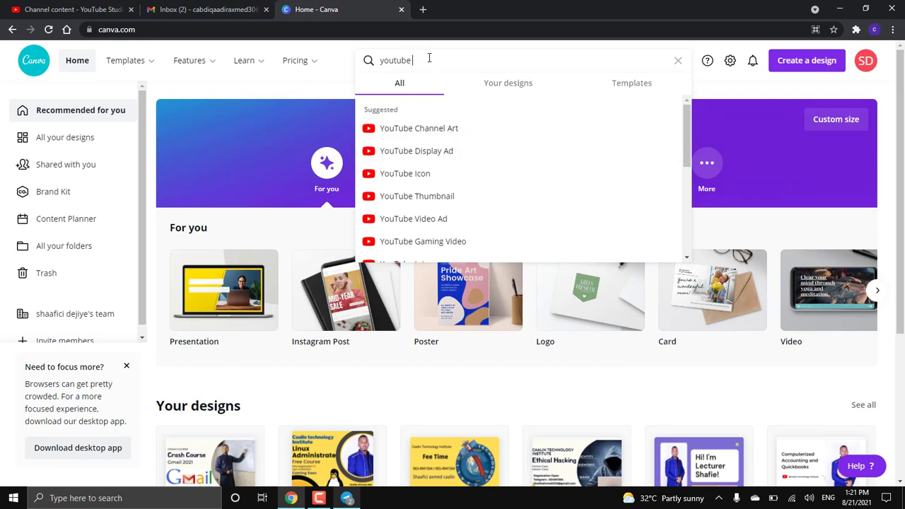
pyautogui.write('th')
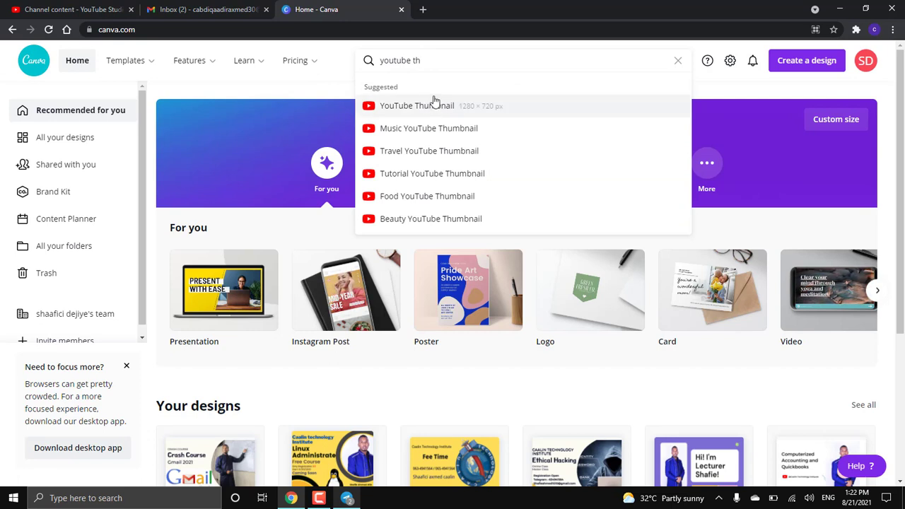
pyautogui.click(435, 106)
pyautogui.write('fre')
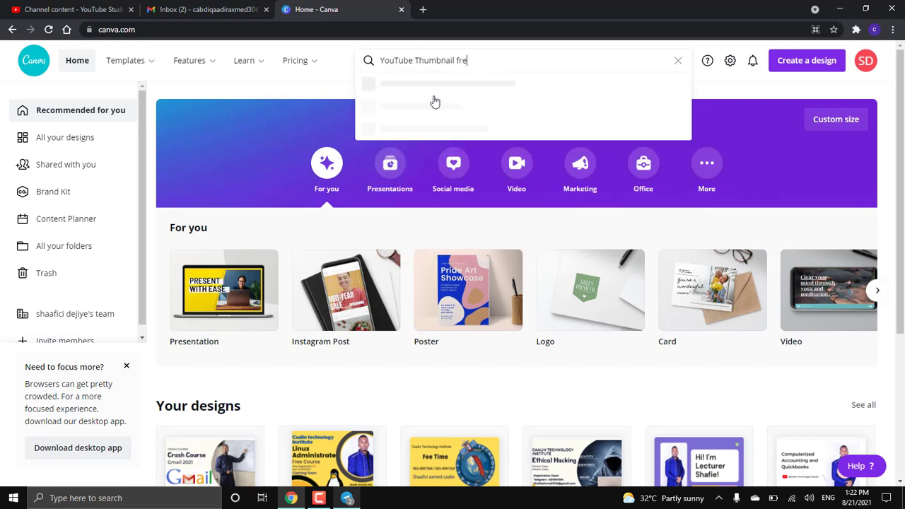
pyautogui.write('e')
pyautogui.press('Return')
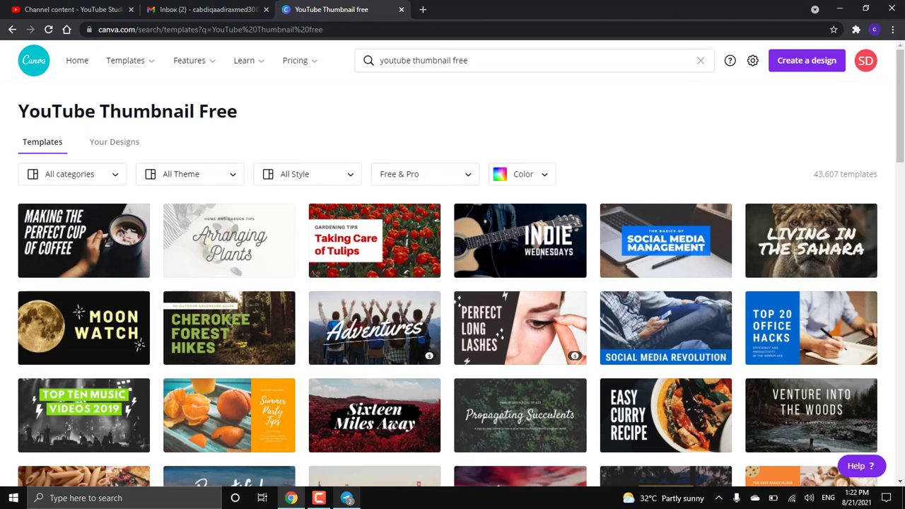
# Step: Open the blue 'Top 20 Office Hacks' YouTube thumbnail template in the Canva editor
pyautogui.scroll(-4, 881, 157)
pyautogui.scroll(3, 892, 134)
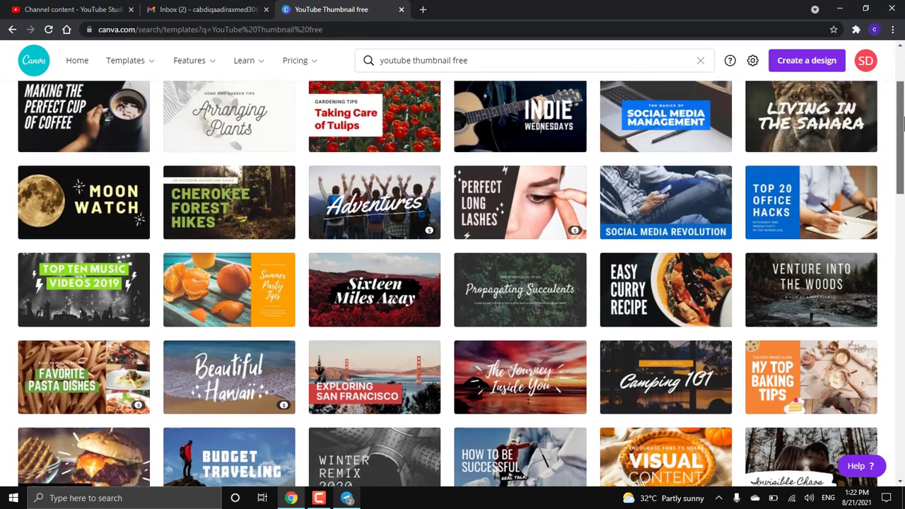
pyautogui.moveTo(903, 124)
pyautogui.mouseDown()
pyautogui.moveTo(903, 96)
pyautogui.moveTo(904, 120)
pyautogui.mouseUp()
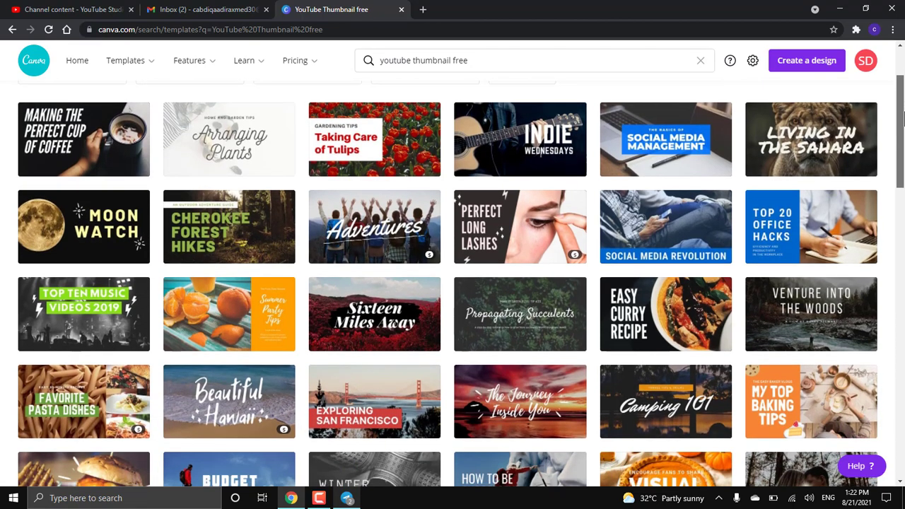
pyautogui.click(806, 220)
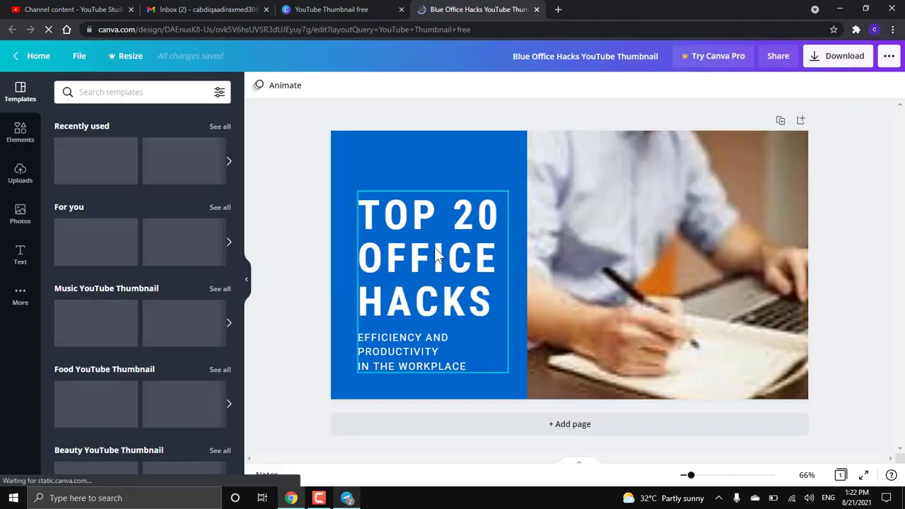
# Step: Delete the template's photo of a man writing and bring up the uploaded images
pyautogui.doubleClick(616, 253)
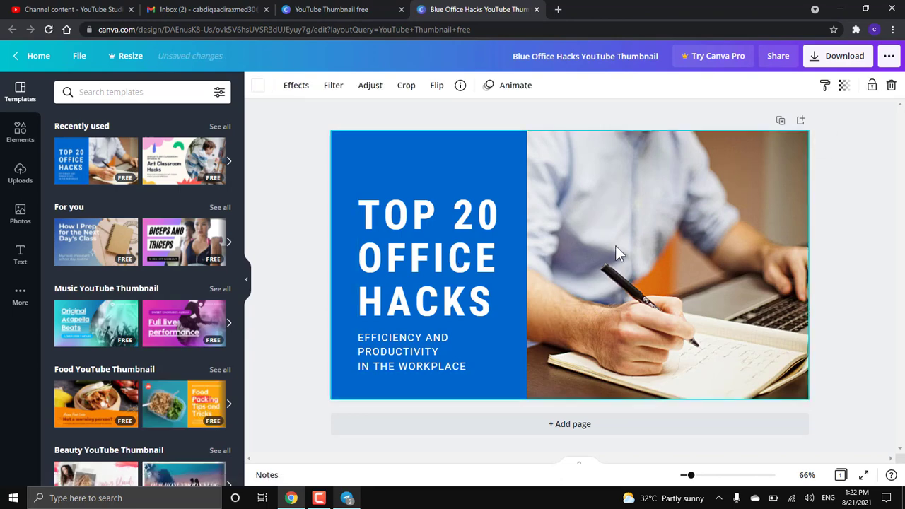
pyautogui.press('Delete')
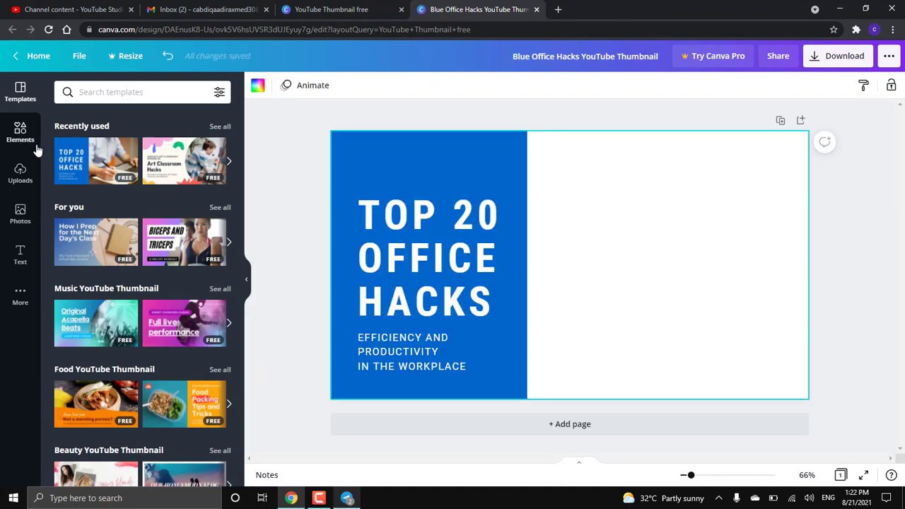
pyautogui.click(20, 172)
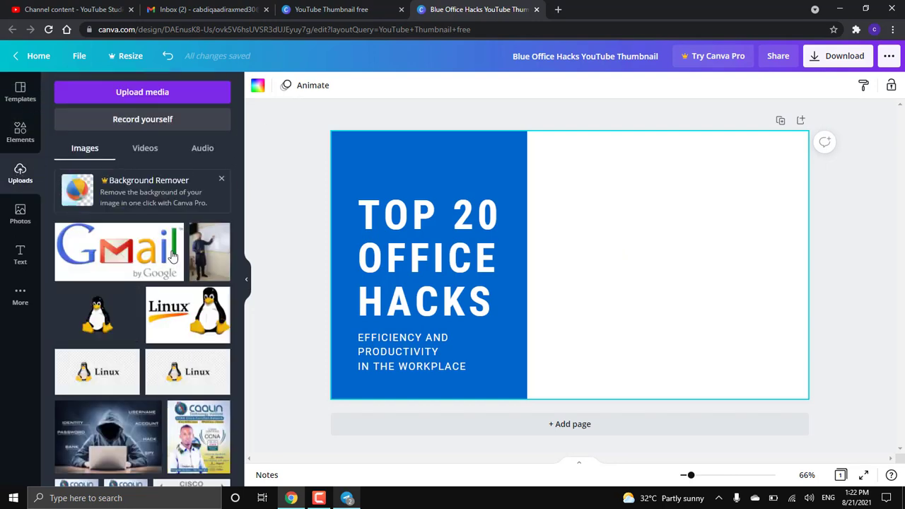
pyautogui.moveTo(239, 253); pyautogui.dragTo(248, 487)
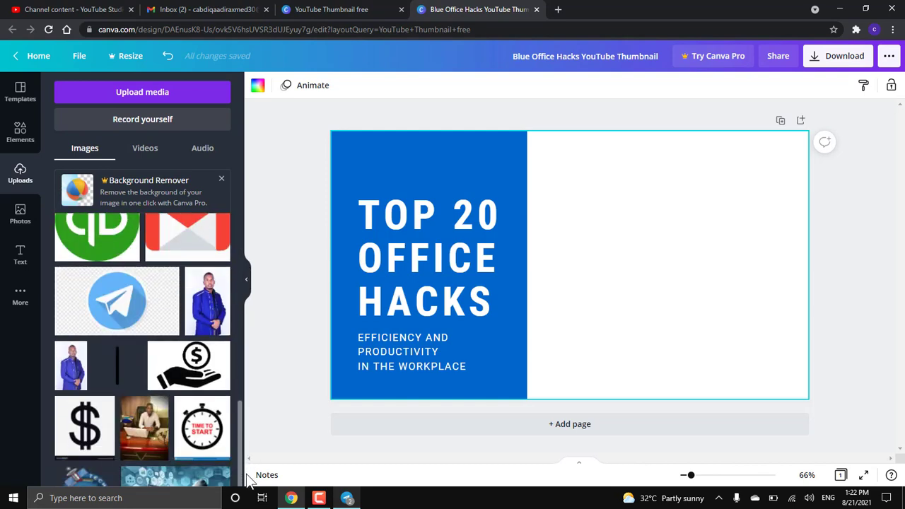
# Step: Place the blue-suited man's portrait on the thumbnail, enlarged and positioned on the right side
pyautogui.moveTo(210, 320); pyautogui.dragTo(612, 219)
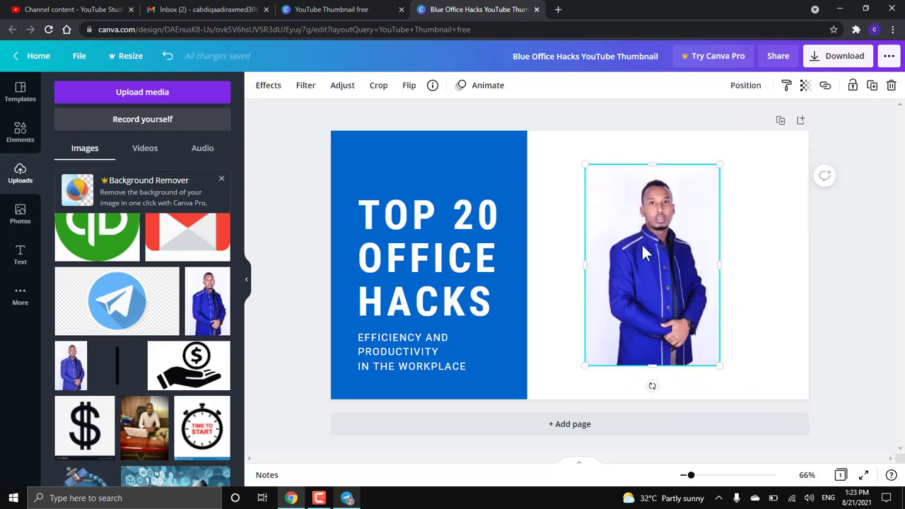
pyautogui.moveTo(646, 253); pyautogui.dragTo(598, 198)
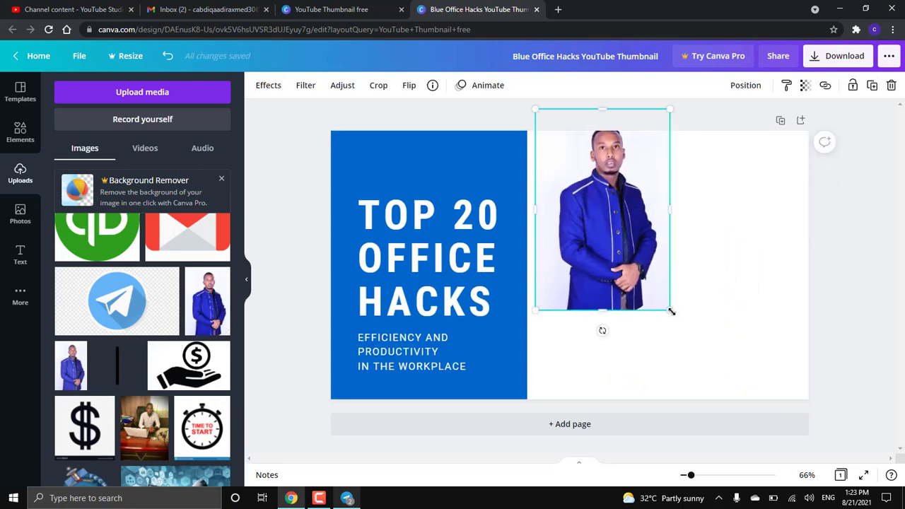
pyautogui.moveTo(671, 311); pyautogui.dragTo(752, 370)
pyautogui.moveTo(628, 259); pyautogui.dragTo(663, 260)
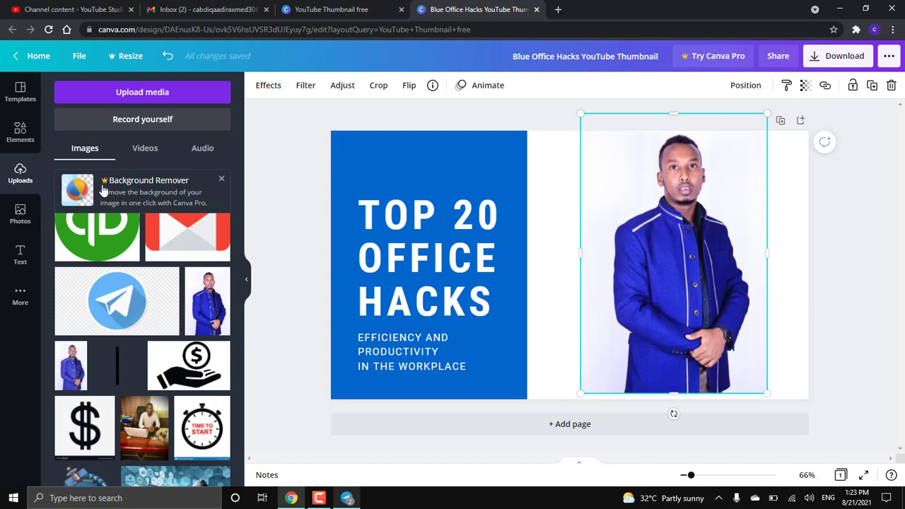
pyautogui.click(20, 93)
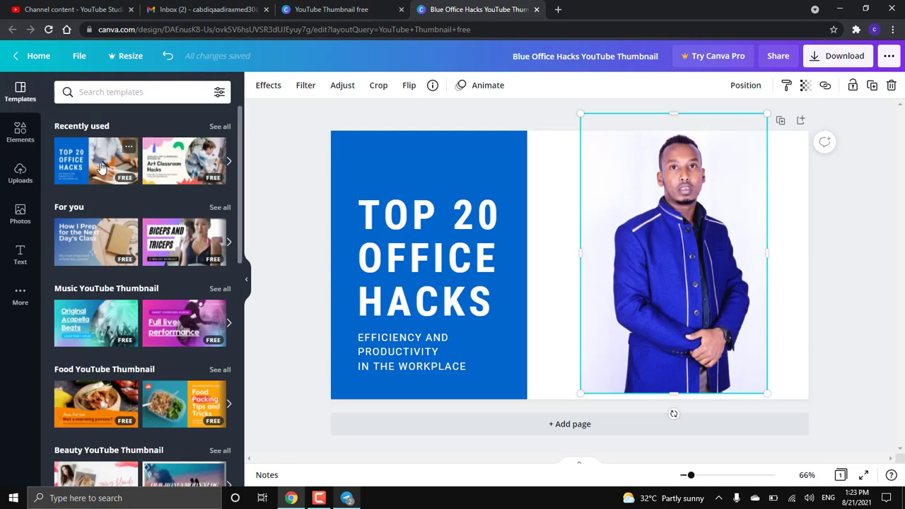
# Step: Apply the 'How I Prep for the Next Day's Class' template and delete its notebook photo
pyautogui.click(91, 249)
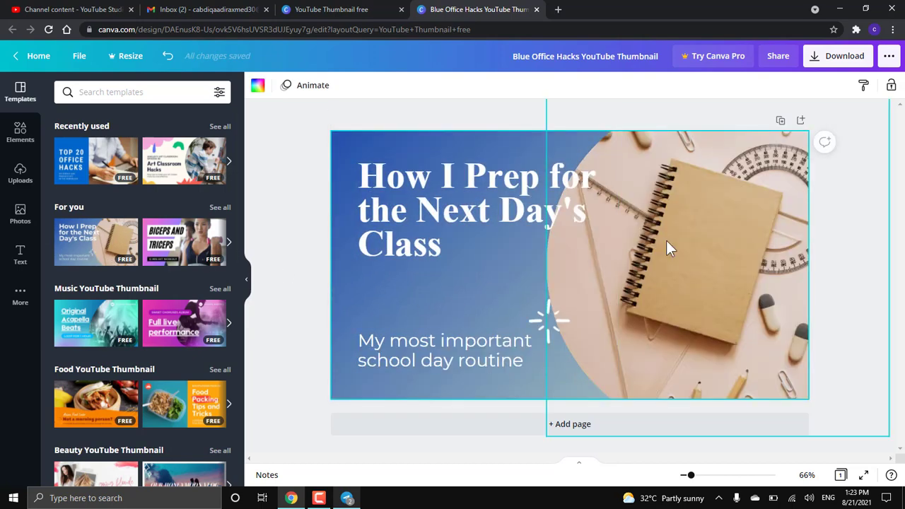
pyautogui.click(683, 247)
pyautogui.doubleClick(682, 239)
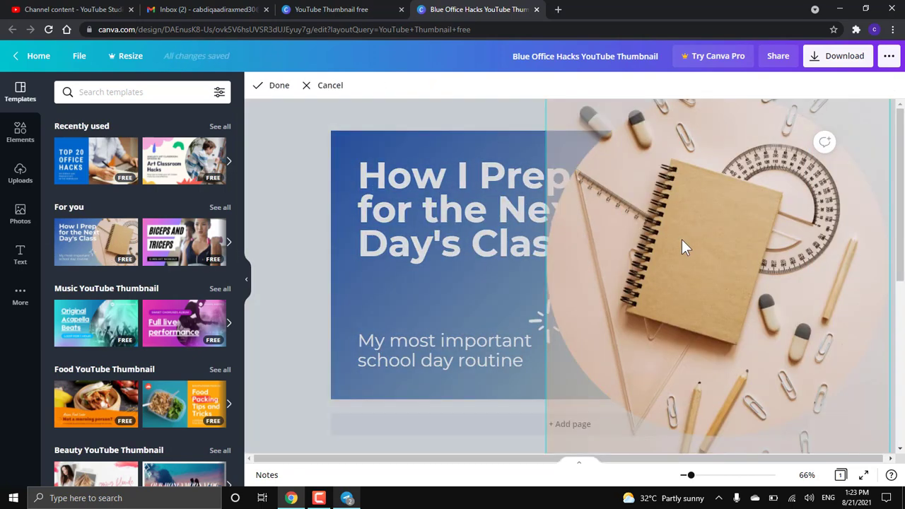
pyautogui.press('Delete')
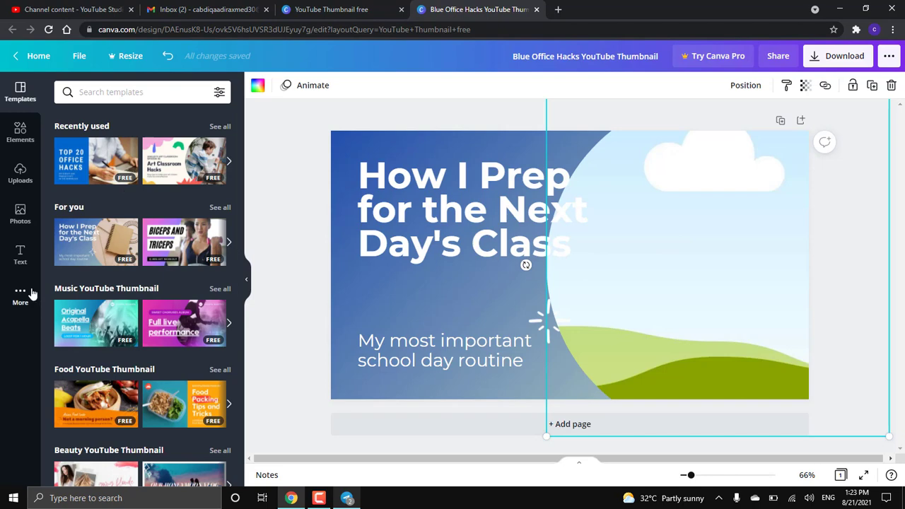
pyautogui.click(23, 225)
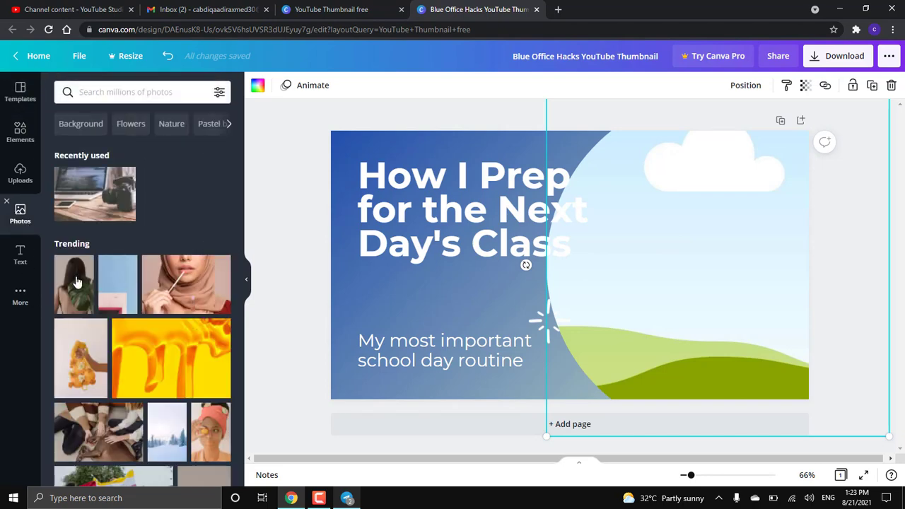